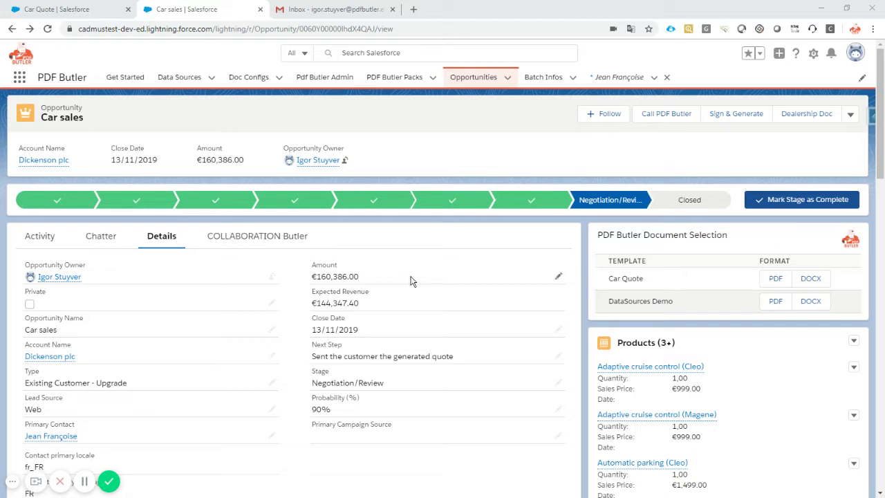
Edit the Opportunity record page and place LC_PreviewComponent above PDF Butler Document Selection.
click(813, 54)
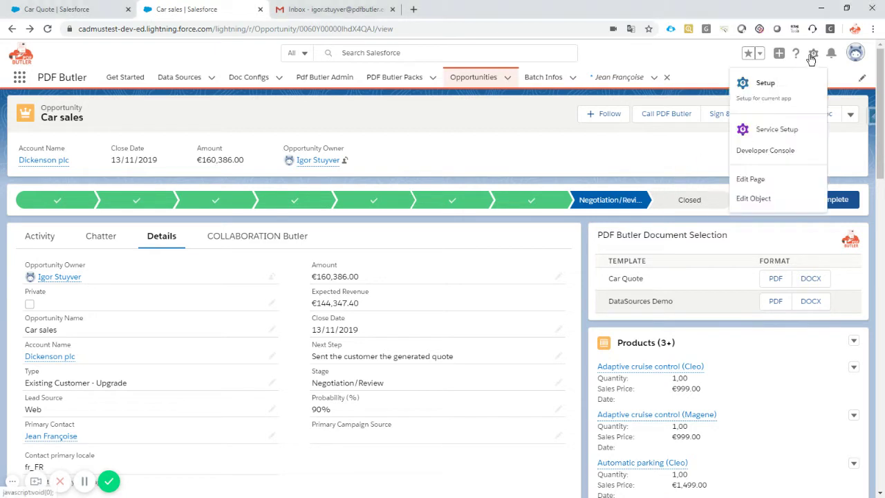
click(770, 184)
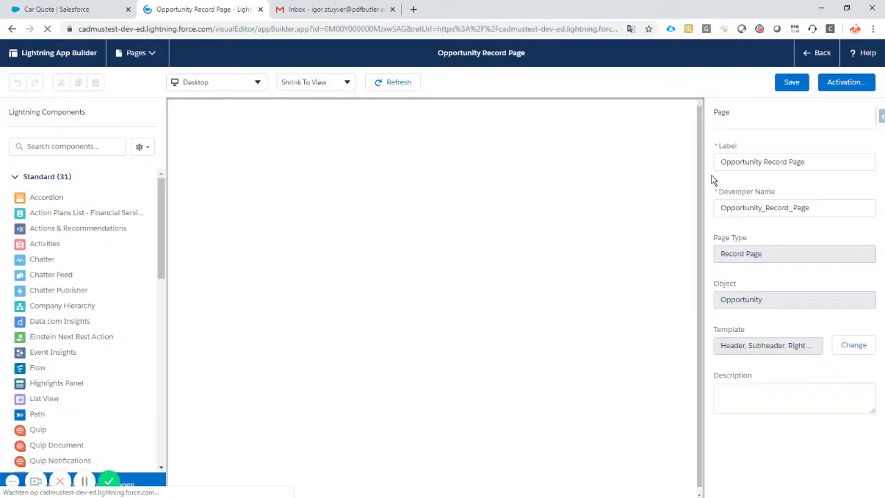
scroll(72, 269, down, 5)
scroll(72, 270, down, 4)
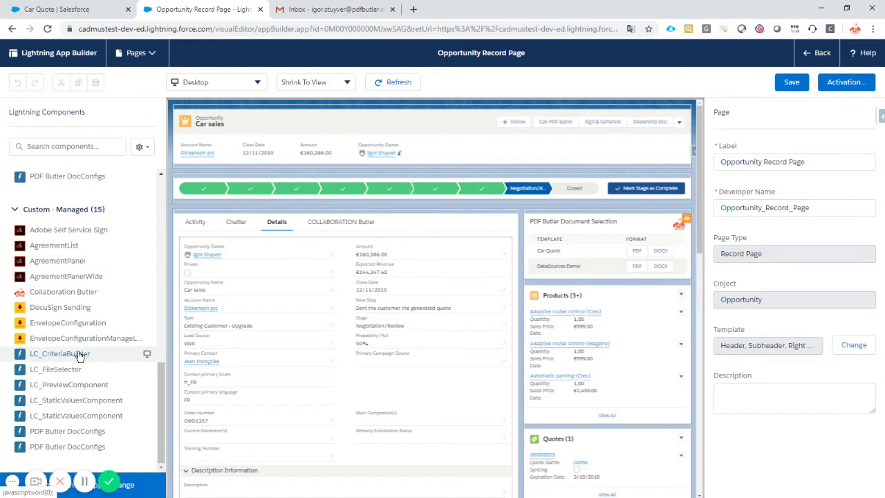
drag(92, 383, 539, 212)
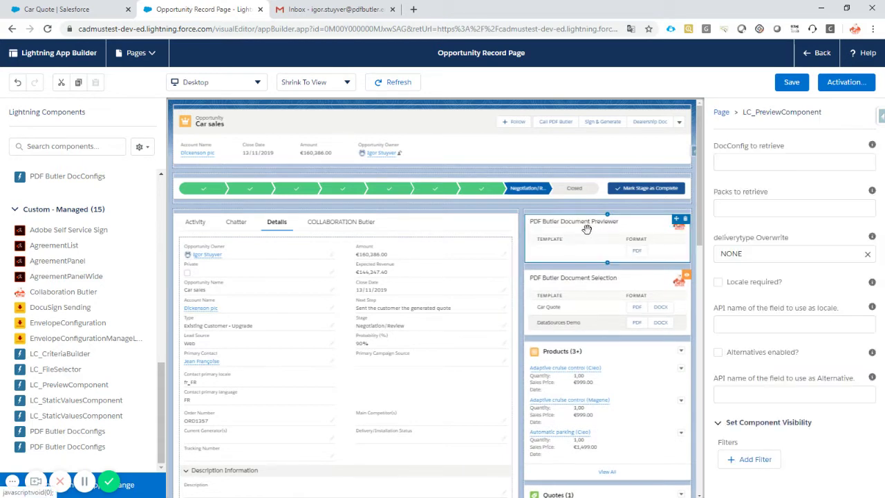
Paste the Car Quote doc config's record ID from its URL into DocConfig to retrieve.
click(784, 160)
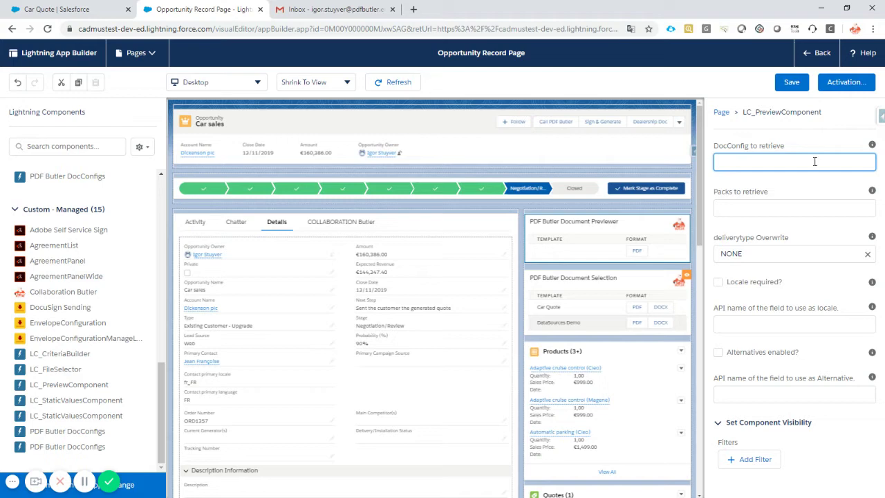
click(41, 10)
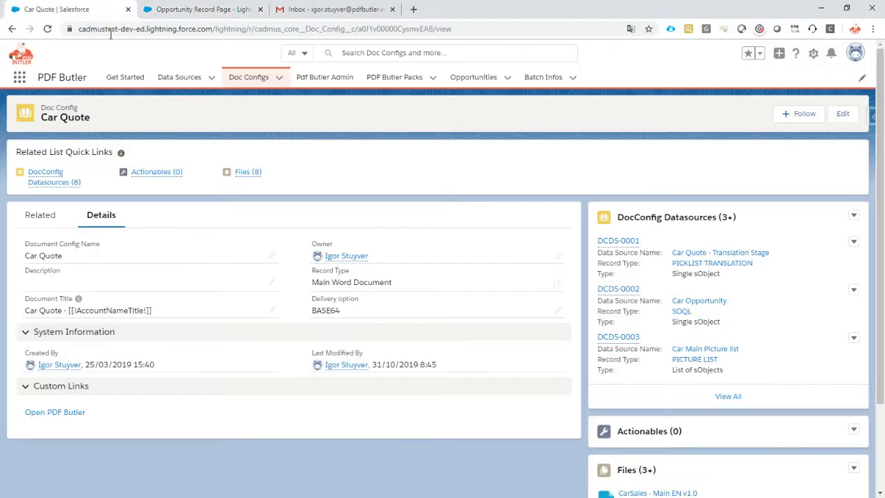
click(356, 31)
drag(459, 29, 382, 29)
key(ctrl+c)
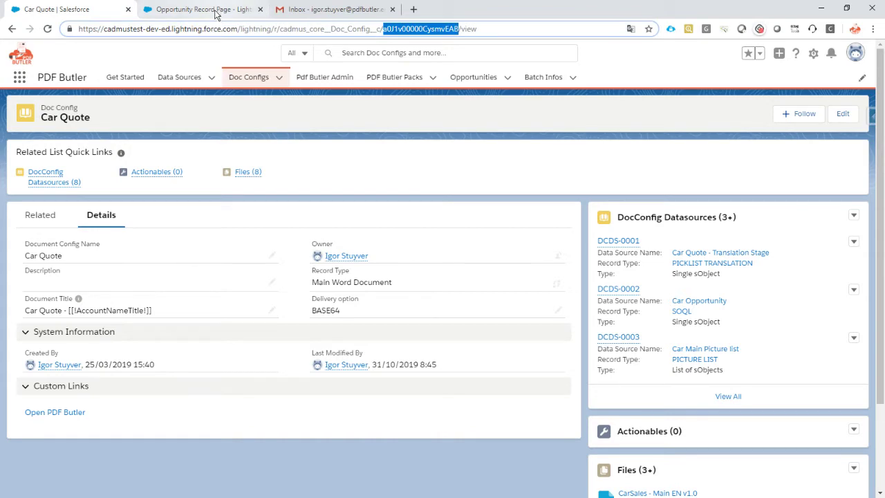
click(207, 10)
key(ctrl+v)
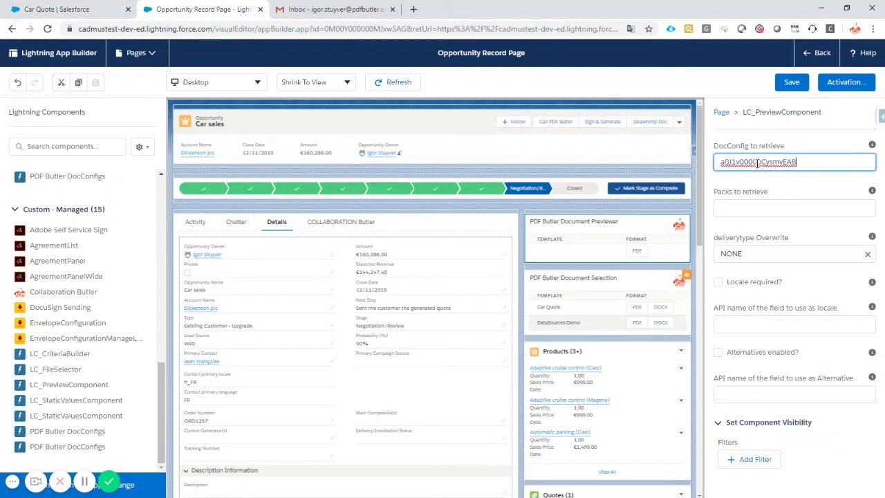
click(743, 206)
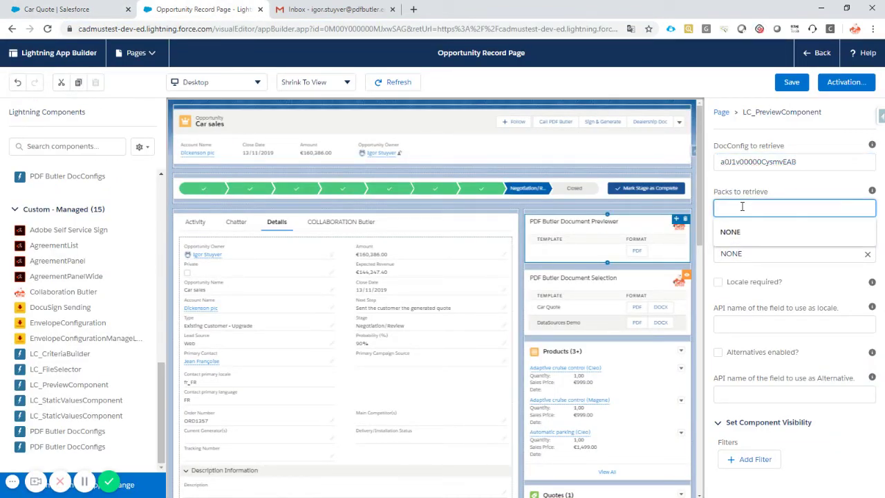
click(69, 9)
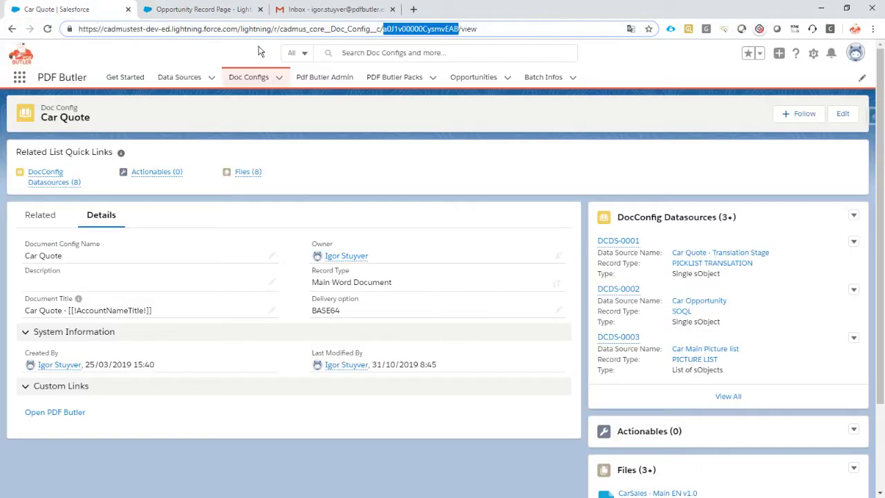
Copy the Mail Quote pack's record ID into Packs to retrieve.
click(412, 76)
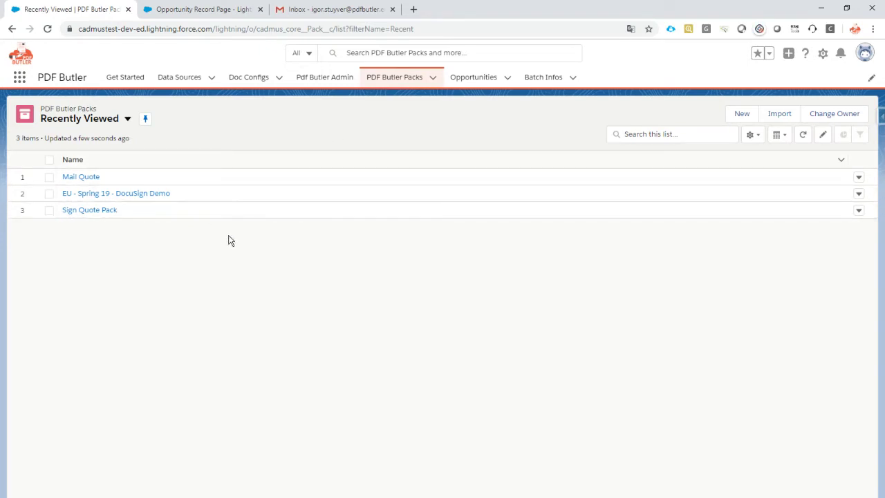
click(81, 177)
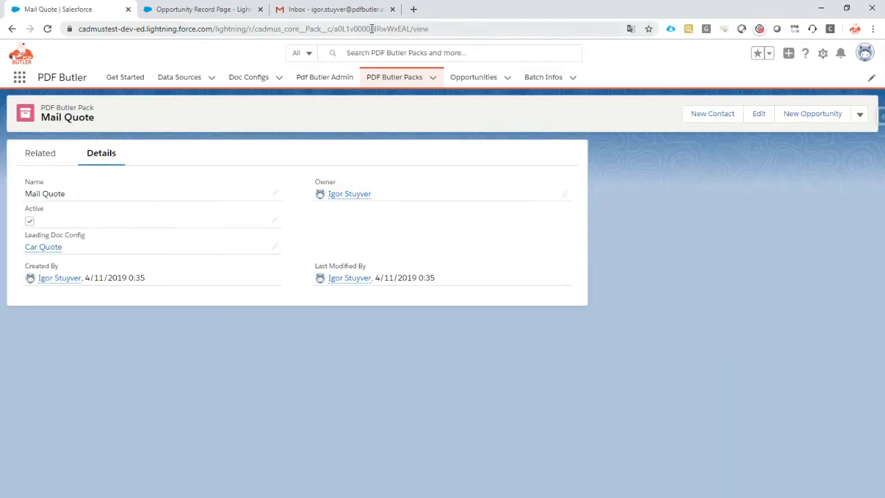
double_click(371, 29)
key(ctrl+c)
click(239, 13)
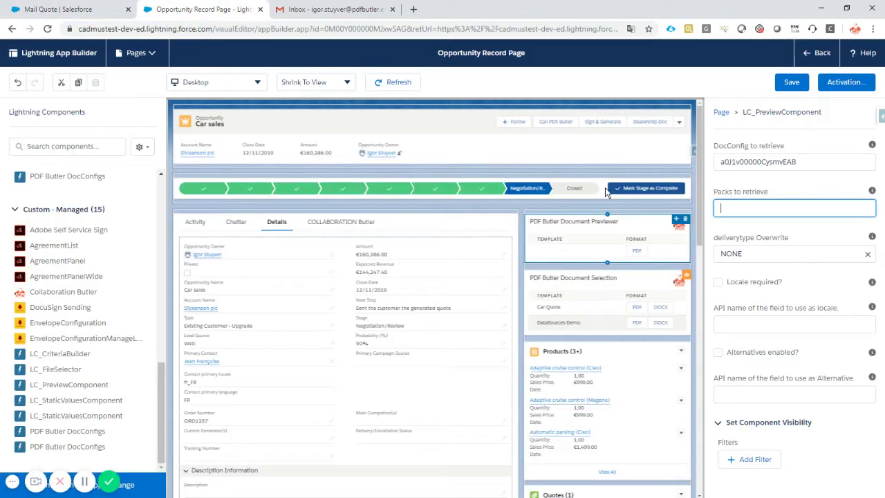
key(ctrl+v)
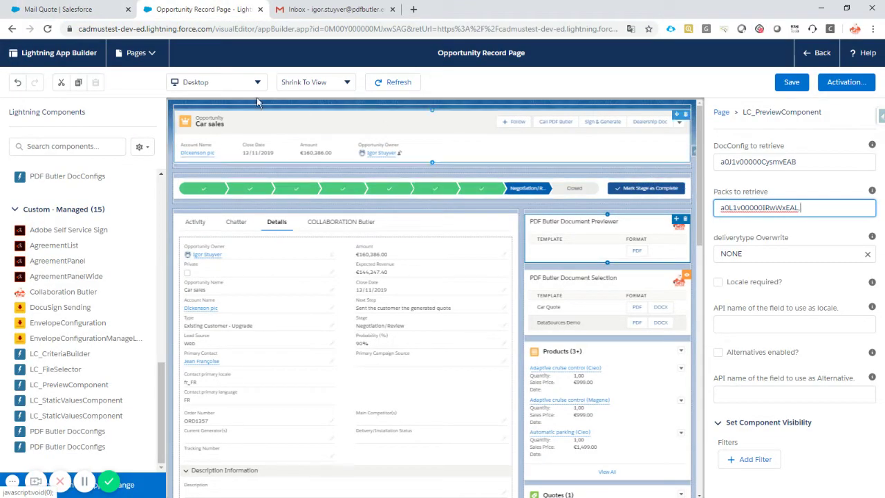
Append the Sign Quote Pack's record ID to Packs to retrieve.
click(79, 9)
click(395, 78)
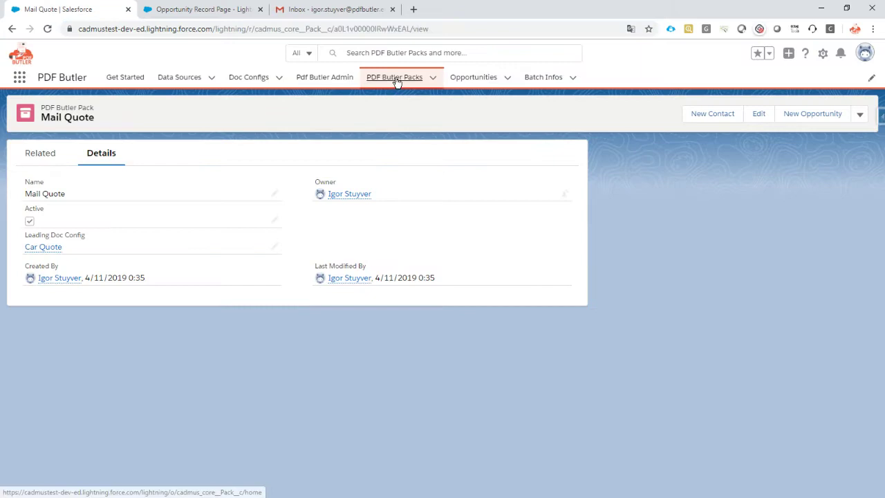
click(104, 211)
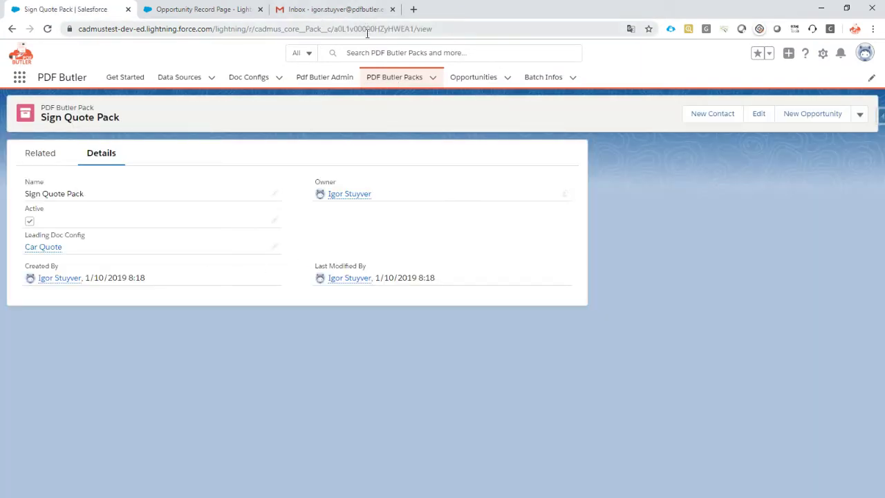
double_click(368, 29)
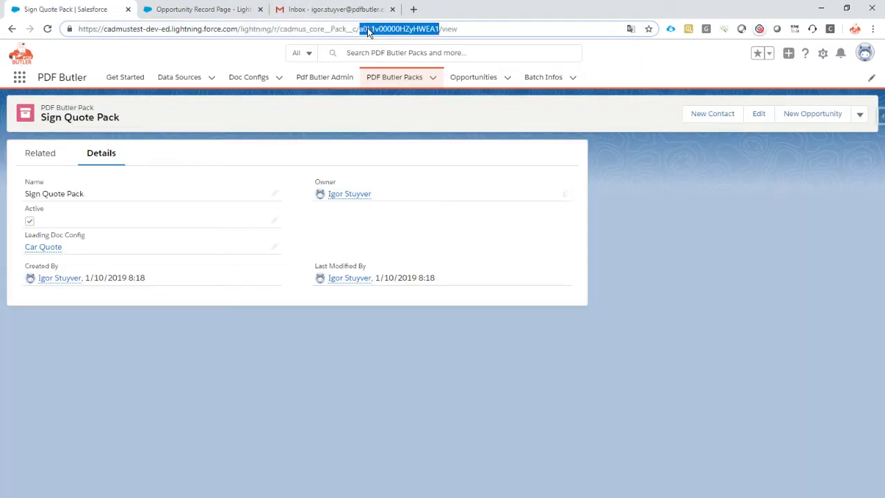
click(207, 9)
key(ctrl+v)
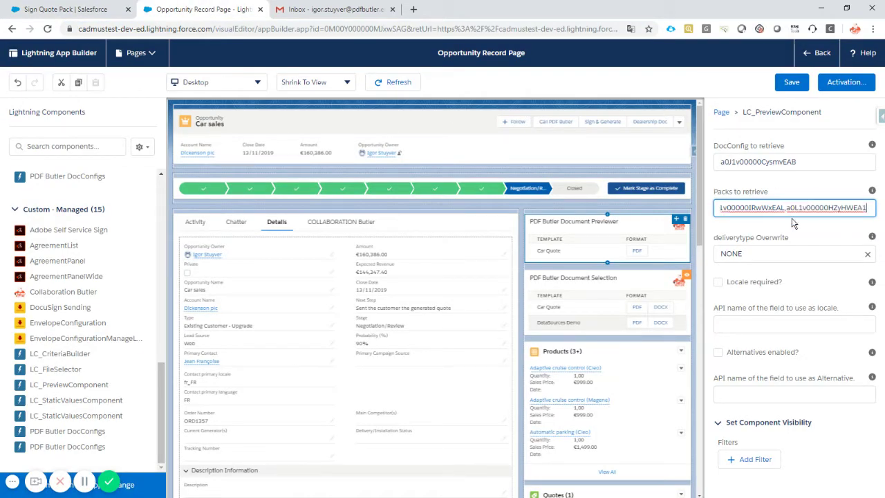
Change the Car Quote doc config's Delivery option to FILES and save it.
click(780, 253)
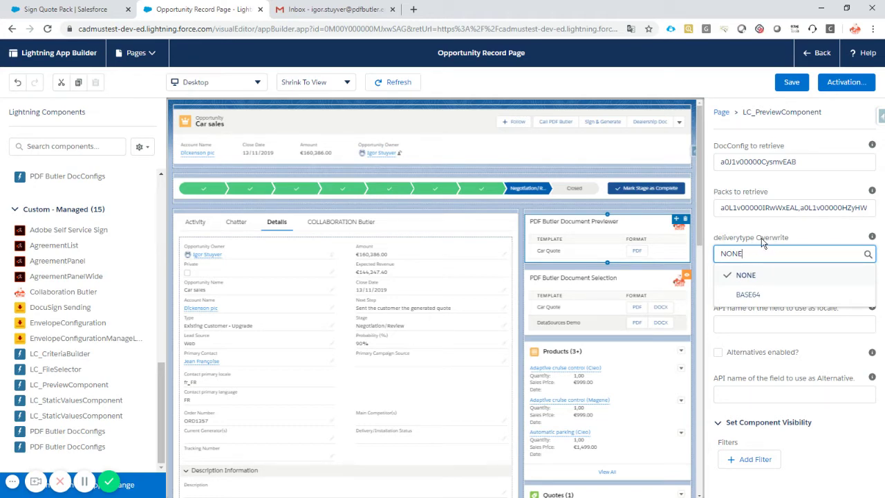
click(66, 9)
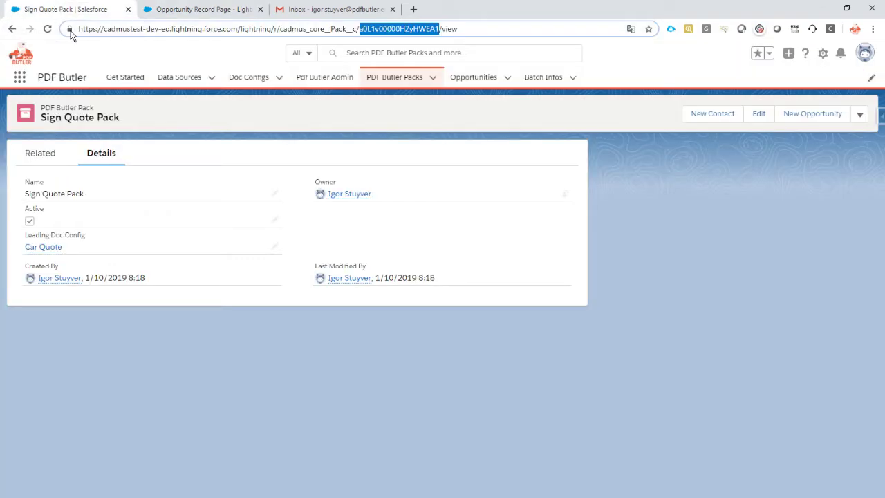
click(249, 78)
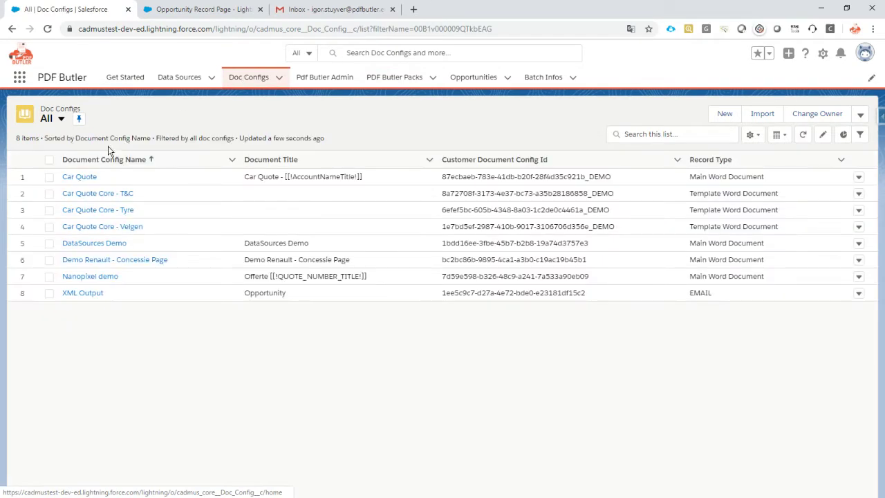
click(85, 178)
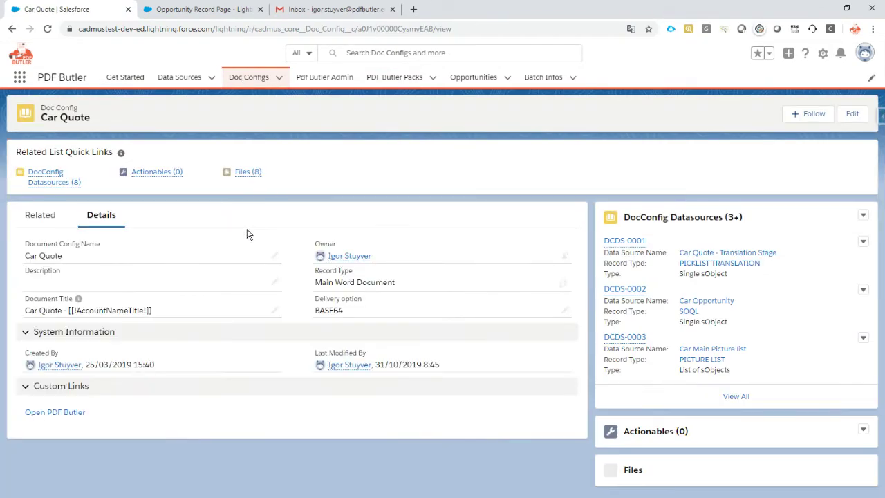
click(566, 311)
click(546, 311)
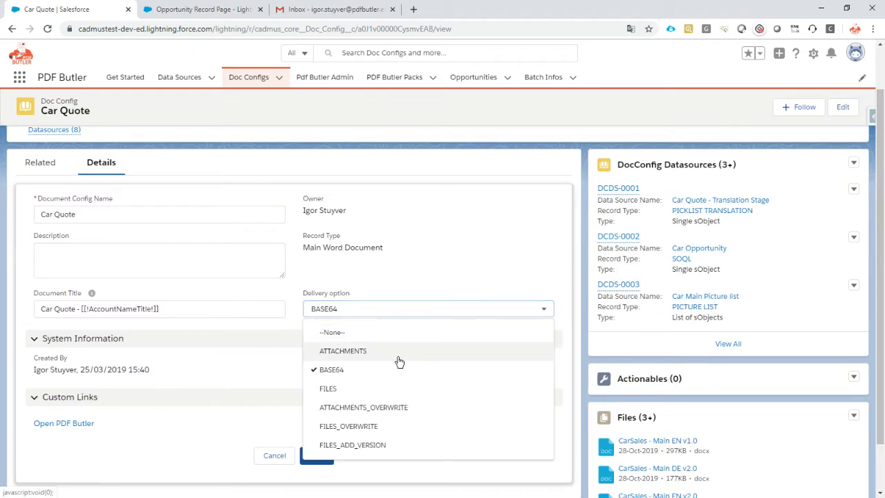
click(356, 390)
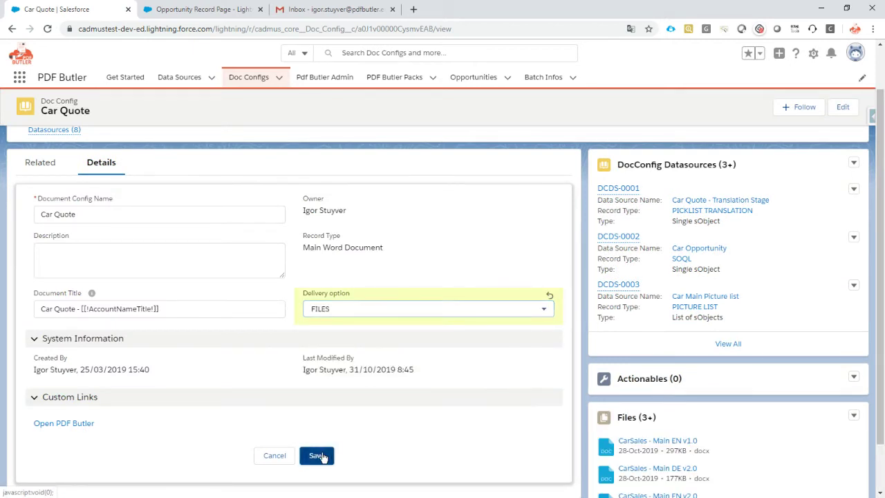
click(317, 455)
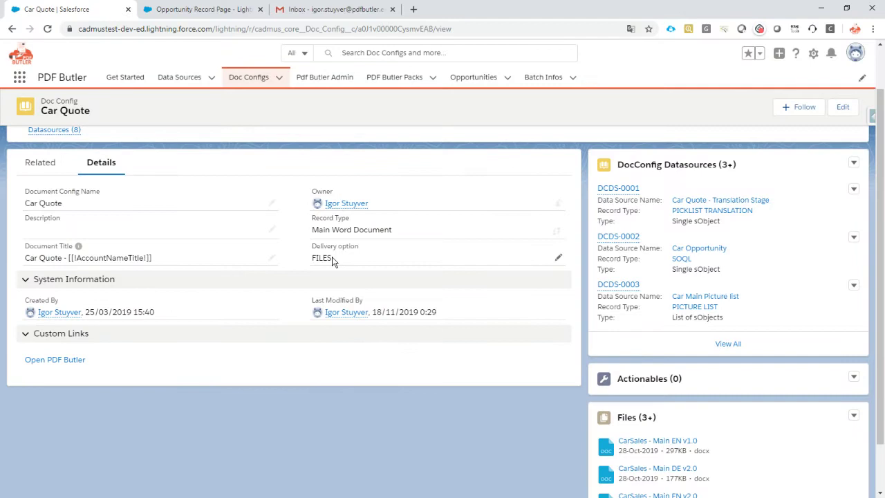
drag(332, 256, 311, 258)
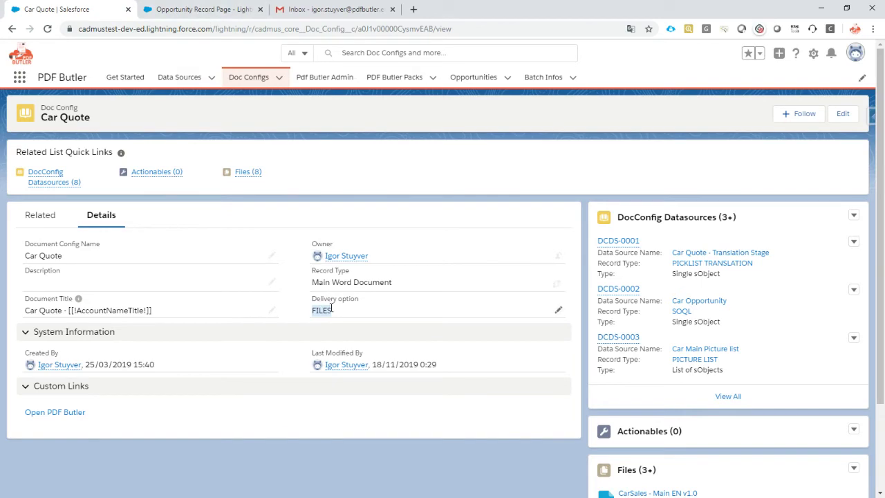
Set the previewer's deliverytype Overwrite to BASE64.
click(211, 12)
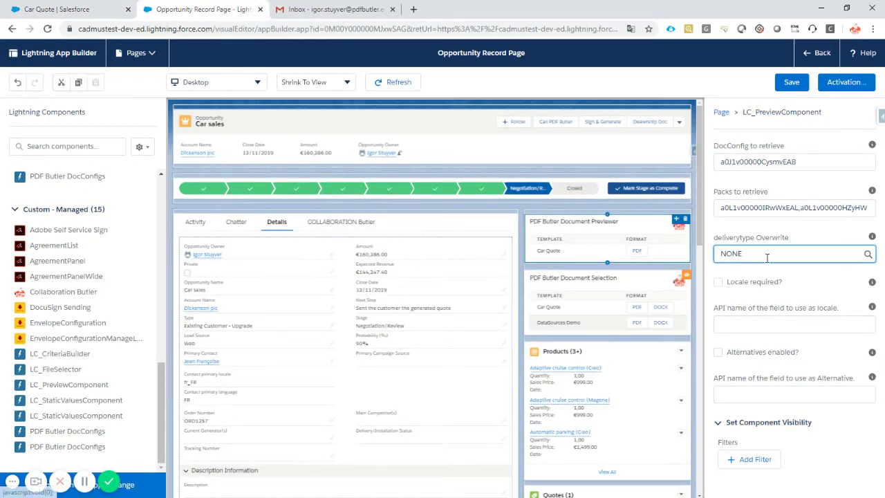
click(844, 255)
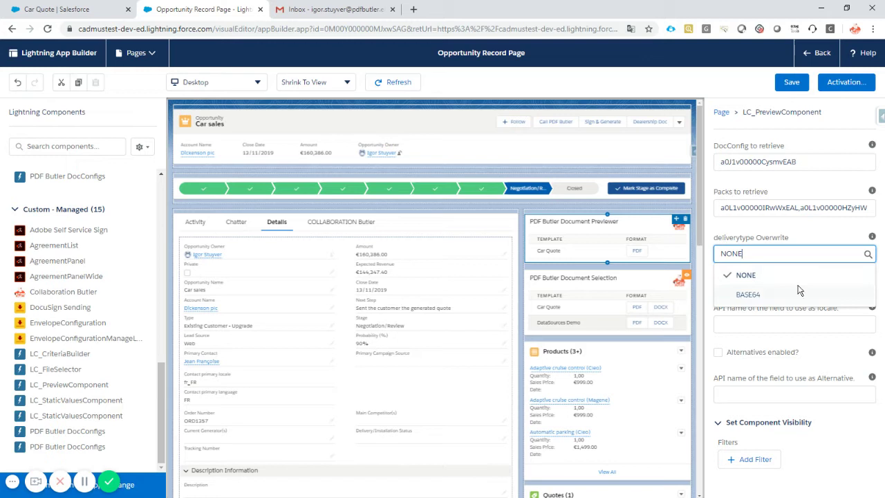
click(755, 297)
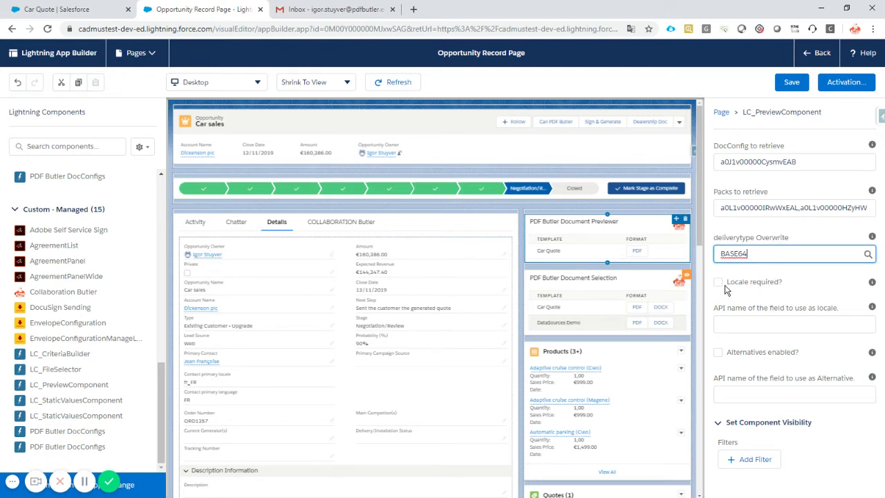
click(787, 288)
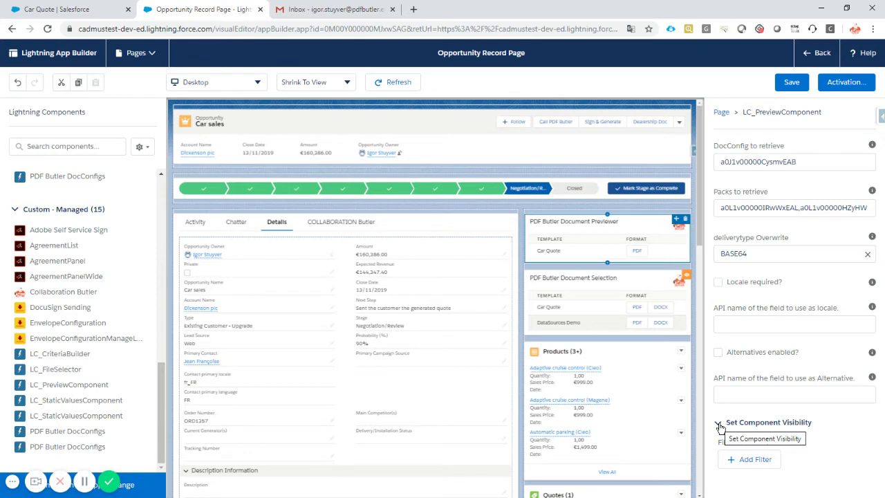
Collapse component visibility, save the Opportunity Record Page, and go back to Car sales.
click(752, 459)
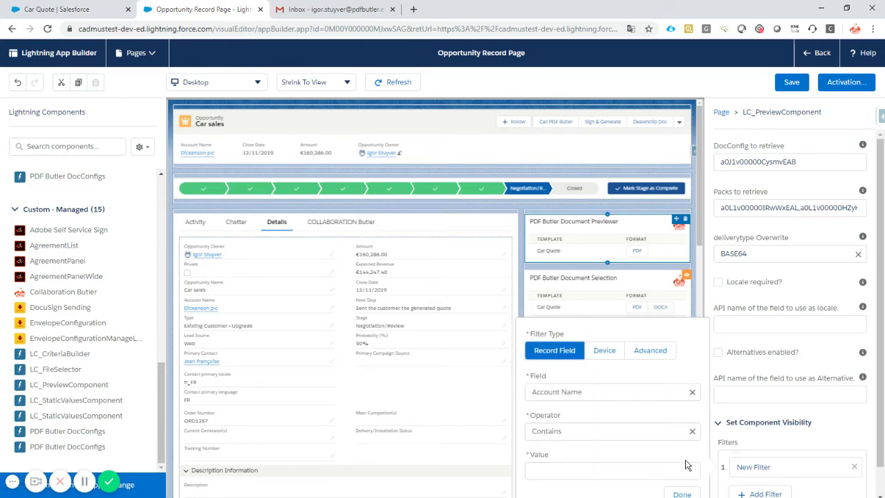
click(841, 422)
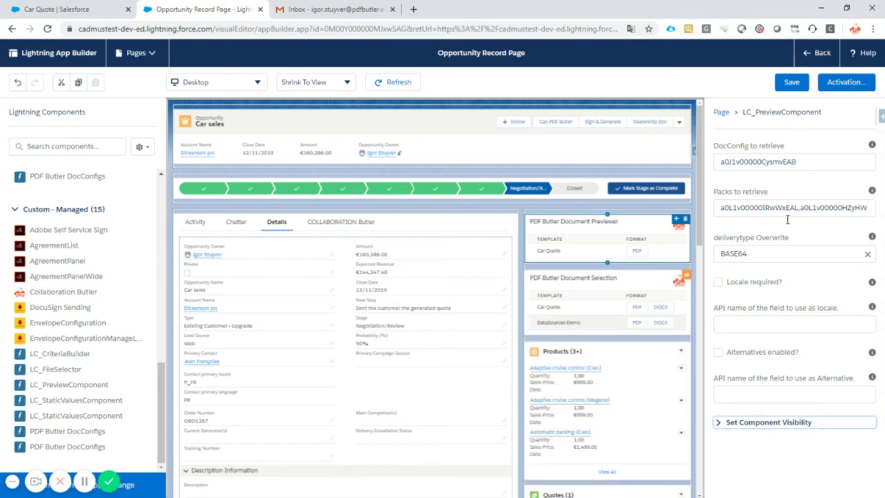
click(792, 82)
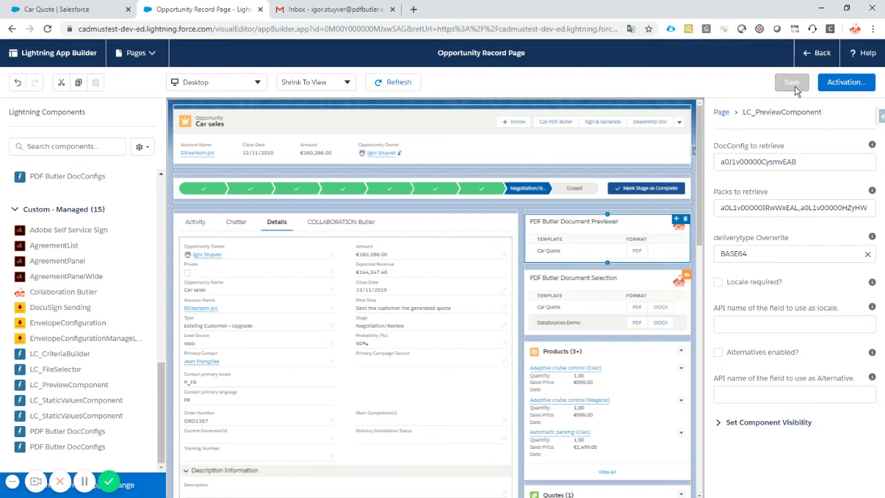
click(815, 53)
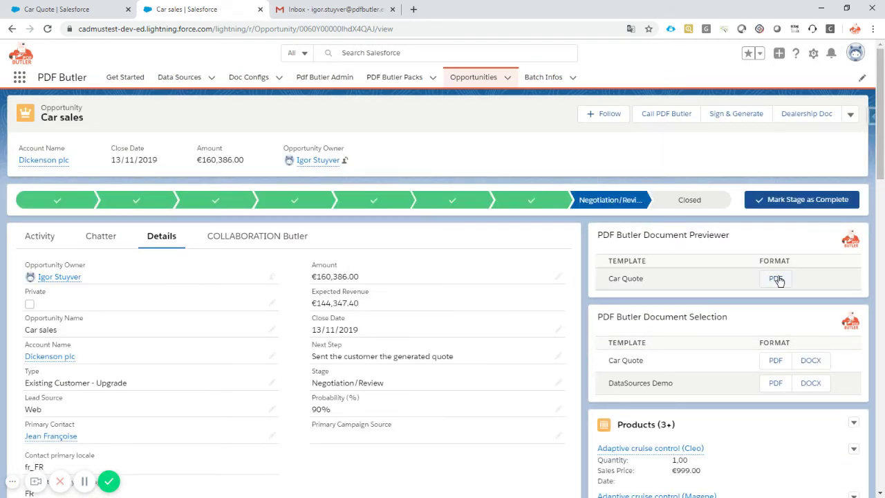
Preview the Car Quote as PDF and scroll through its order details.
click(776, 278)
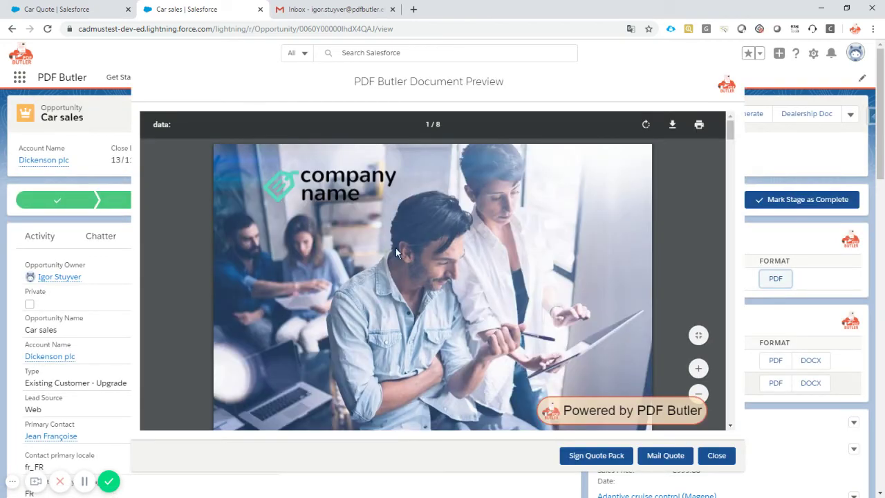
scroll(424, 249, down, 8)
scroll(428, 242, down, 10)
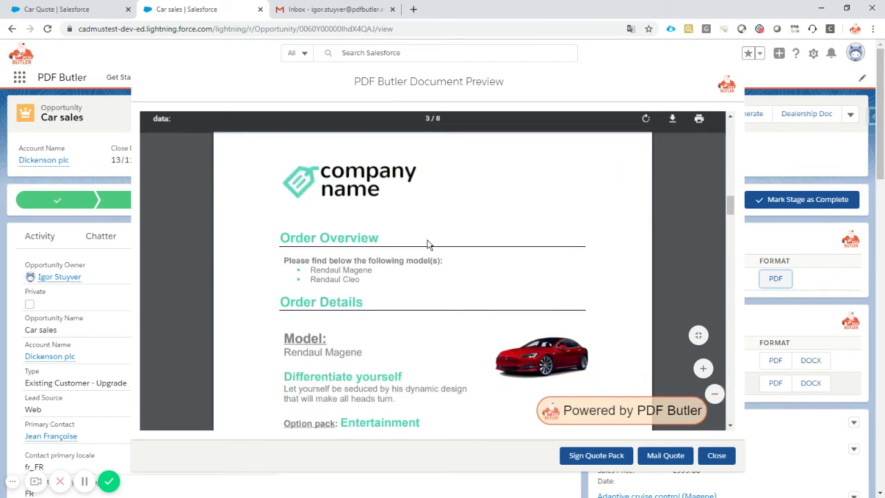
scroll(428, 243, down, 4)
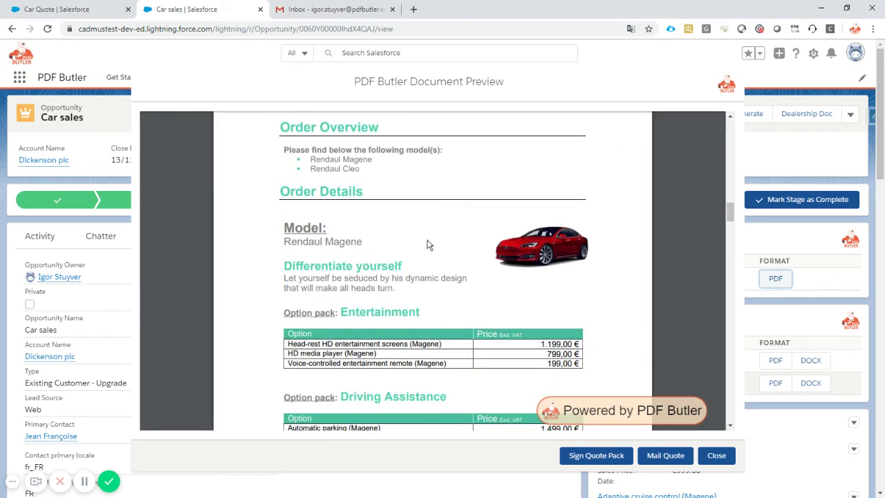
scroll(428, 244, down, 3)
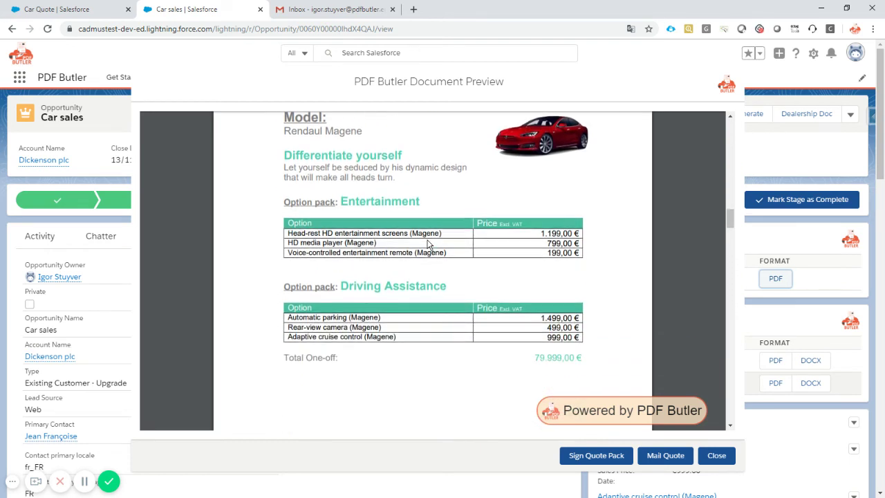
scroll(428, 243, up, 2)
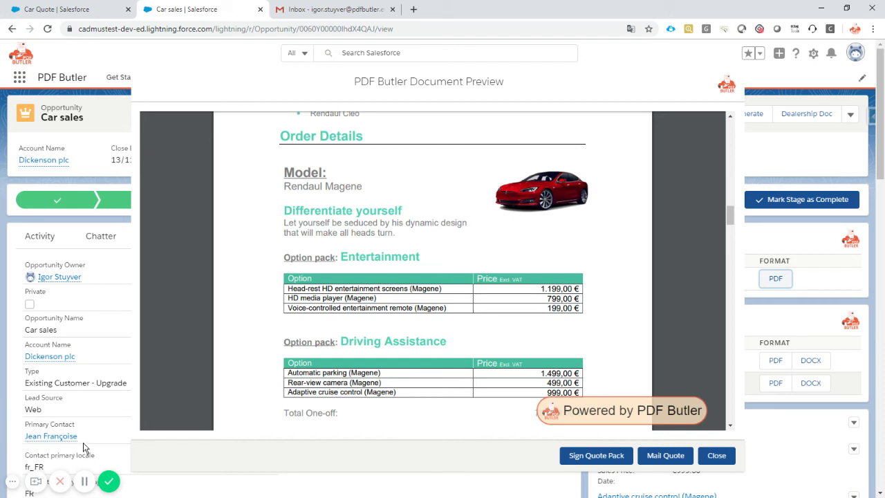
Run Mail Quote from the preview to email the Car Quote to the contact.
click(662, 456)
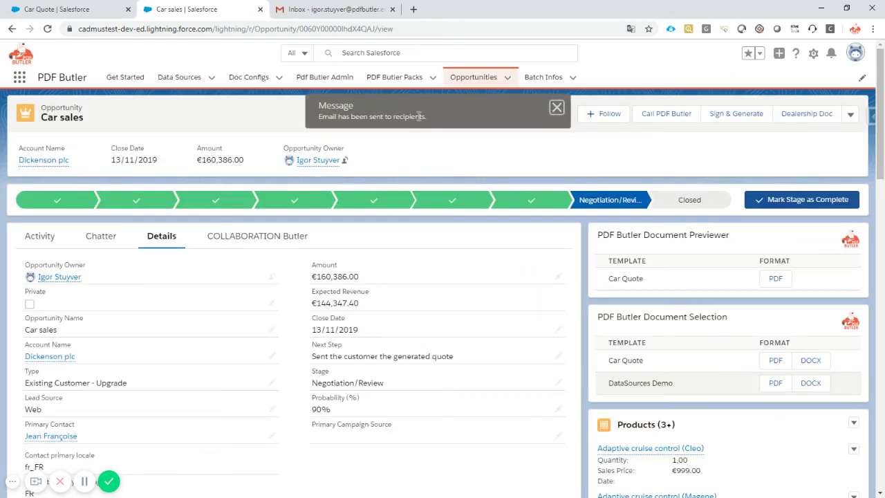
Open the 'Your personal killer quote - Car sales' email and compare its greeting with the primary contact.
click(316, 13)
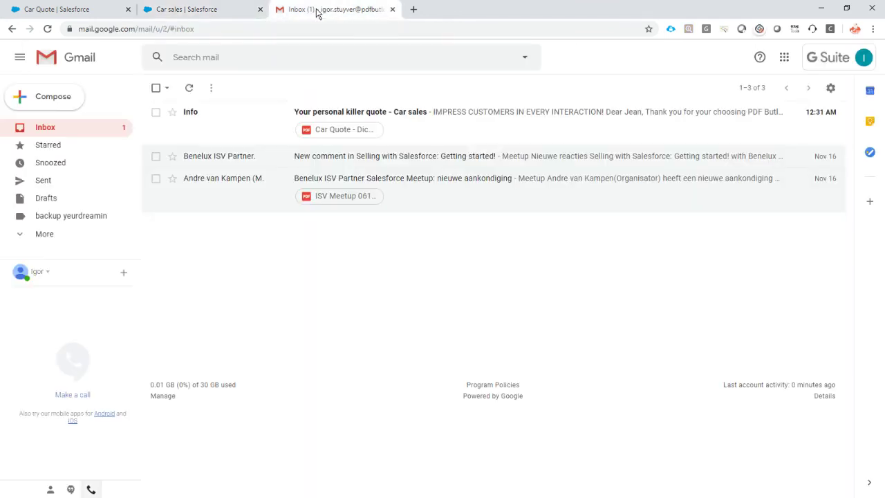
click(233, 125)
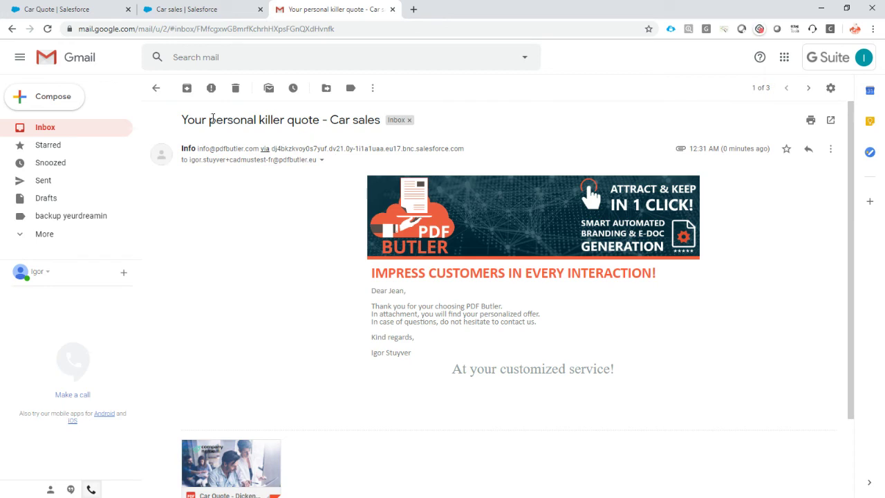
scroll(297, 181, down, 2)
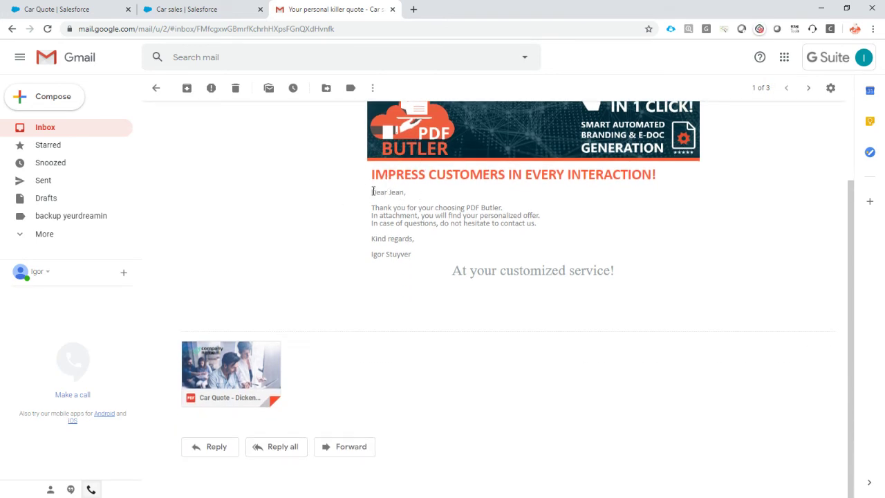
drag(373, 192, 405, 192)
click(173, 10)
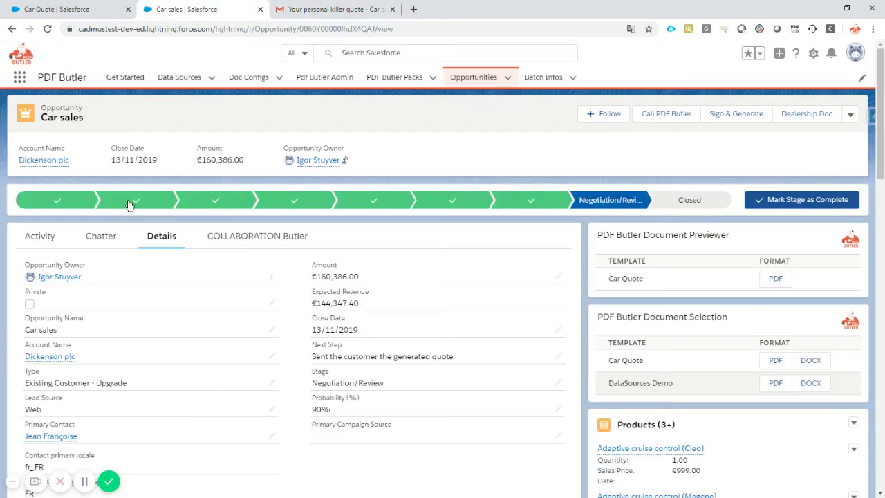
mouse_move(66, 441)
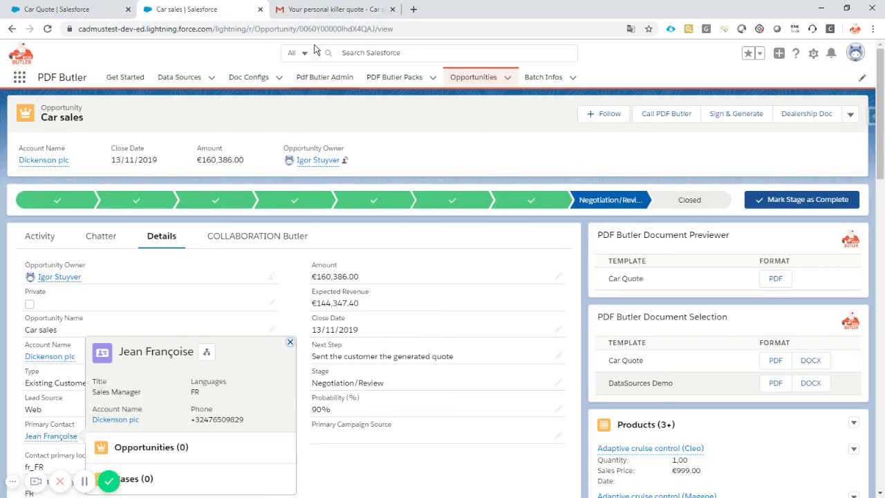
Compare the email's signature name with the opportunity owner in Salesforce.
click(332, 10)
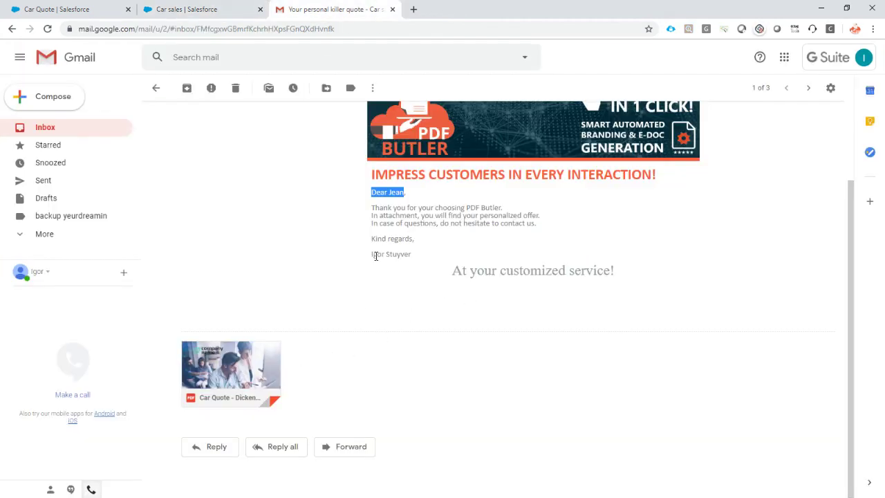
drag(373, 254, 418, 262)
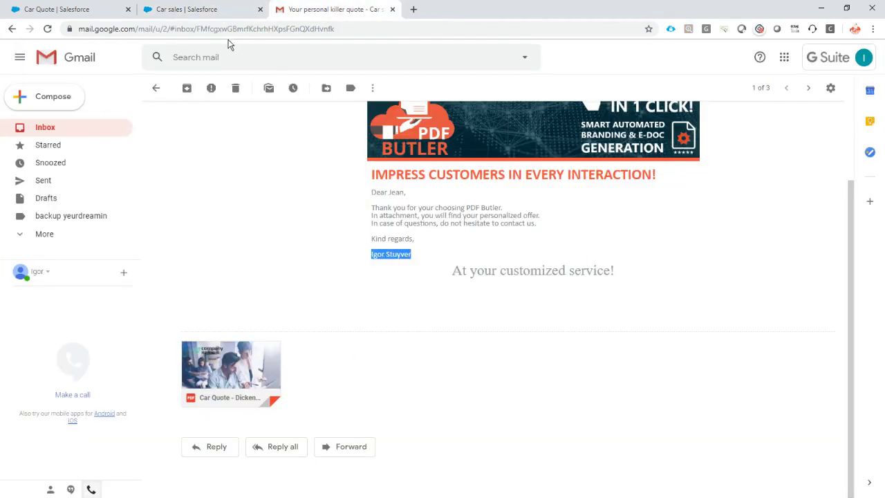
click(204, 10)
mouse_move(59, 278)
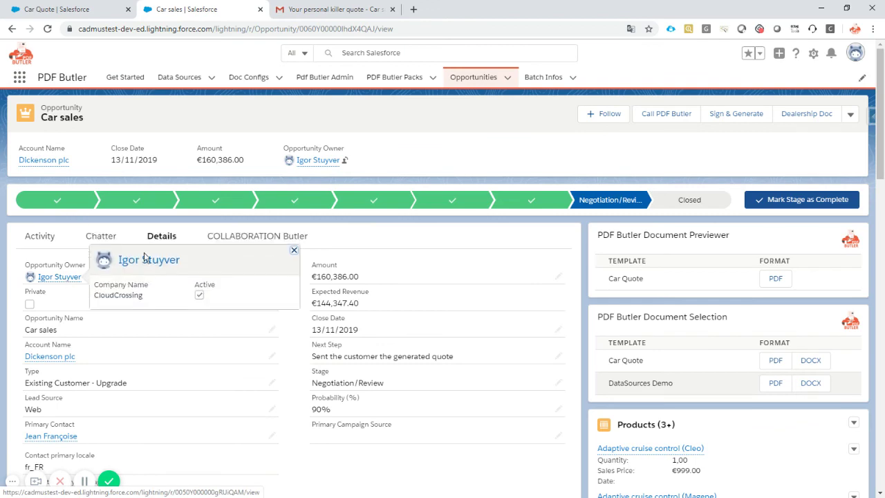
click(310, 14)
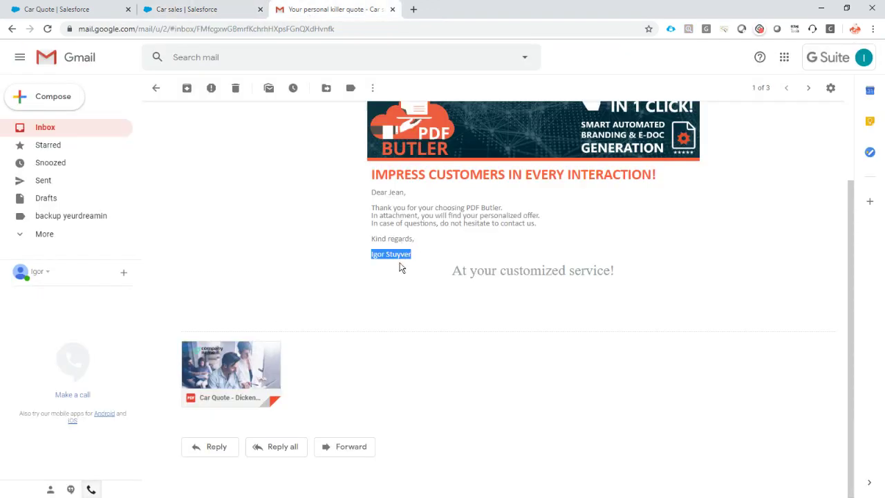
Scroll through the attached Car Quote - Dickenson plc.pdf, then return to the Car sales record.
click(228, 371)
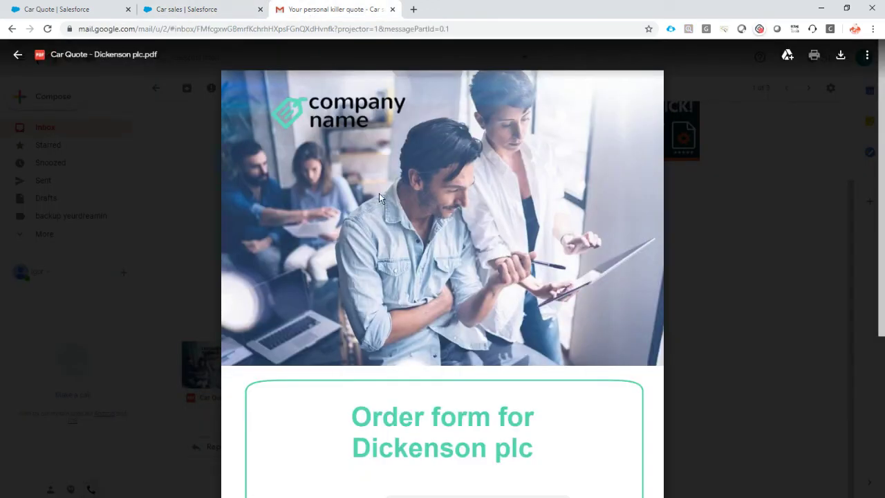
scroll(379, 198, down, 10)
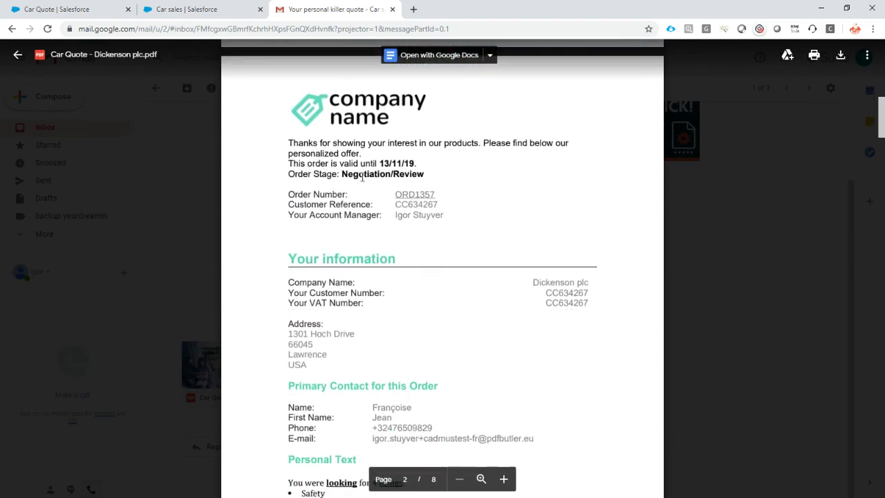
scroll(363, 177, down, 10)
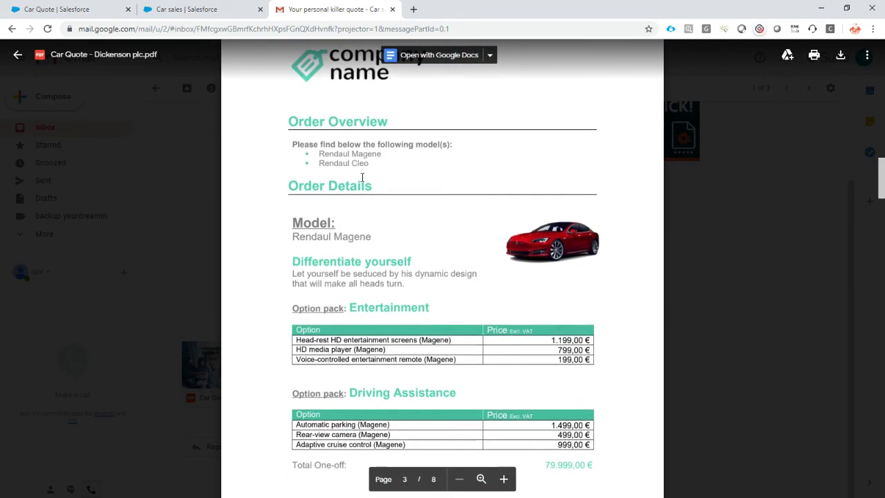
scroll(363, 177, down, 3)
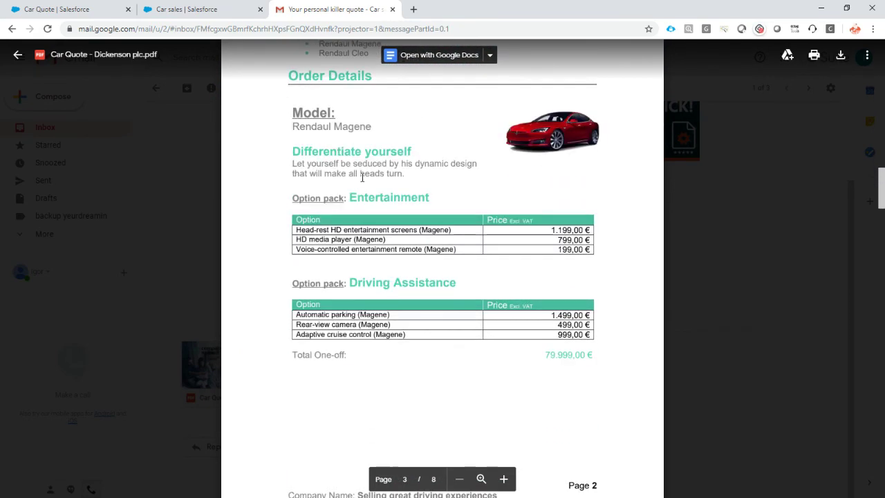
click(190, 11)
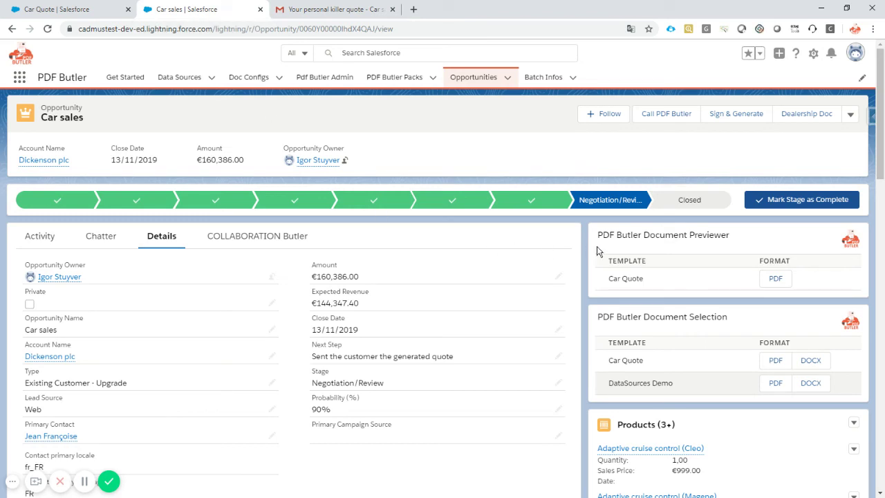